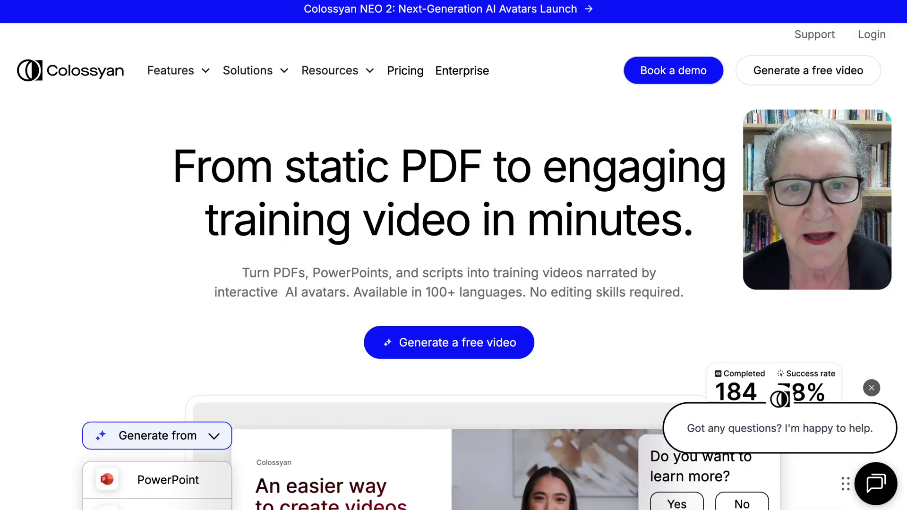
- Scroll down through the Colossyan homepage content
scroll(454, 255, "down", 2)
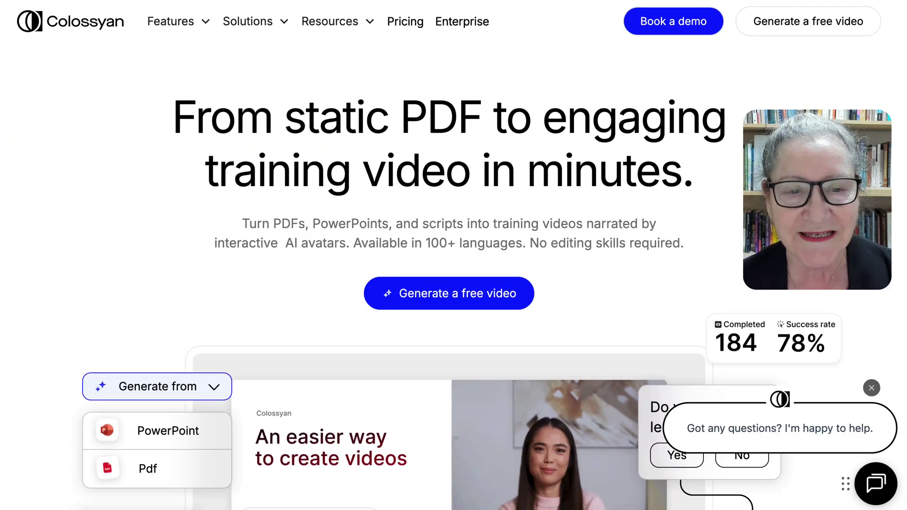
scroll(454, 255, "down", 3)
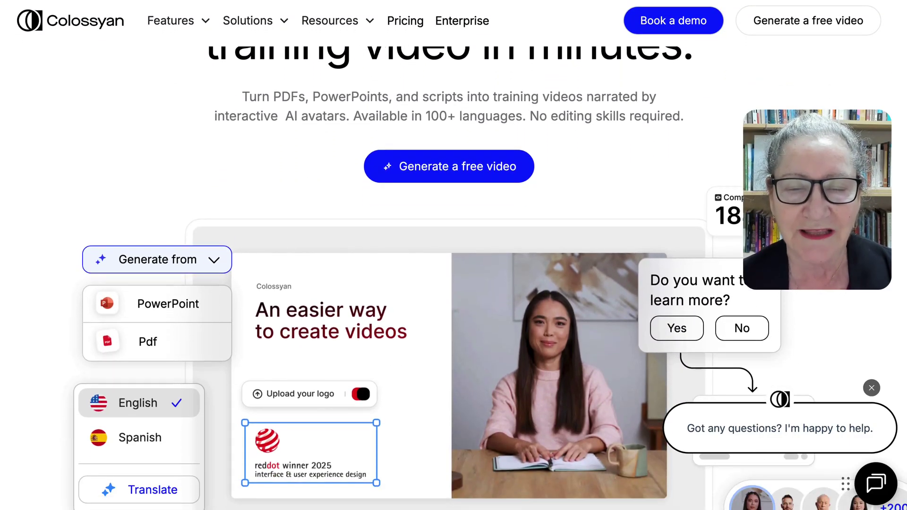
scroll(454, 255, "down", 2)
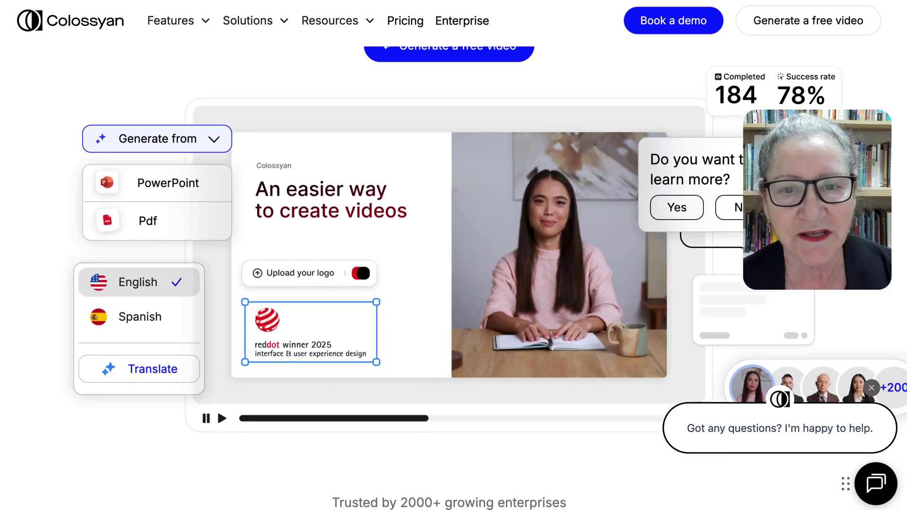
scroll(454, 255, "down", 4)
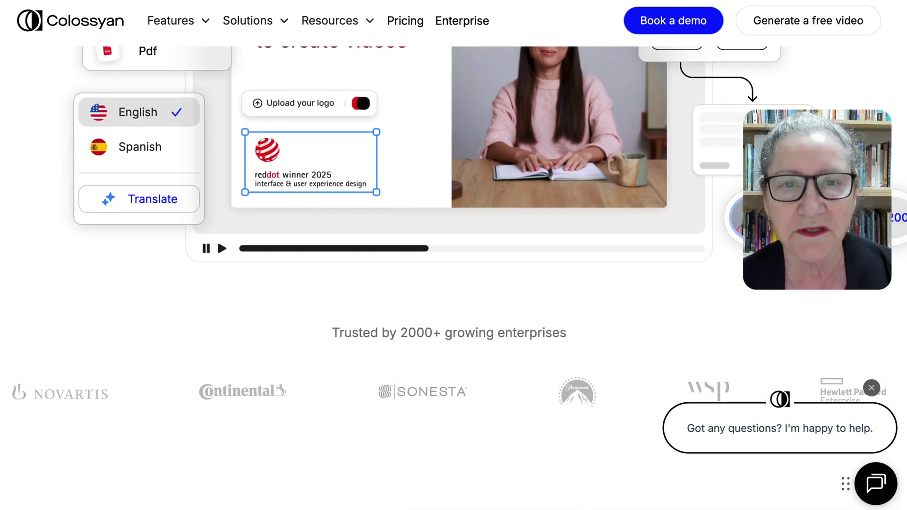
scroll(454, 255, "down", 5)
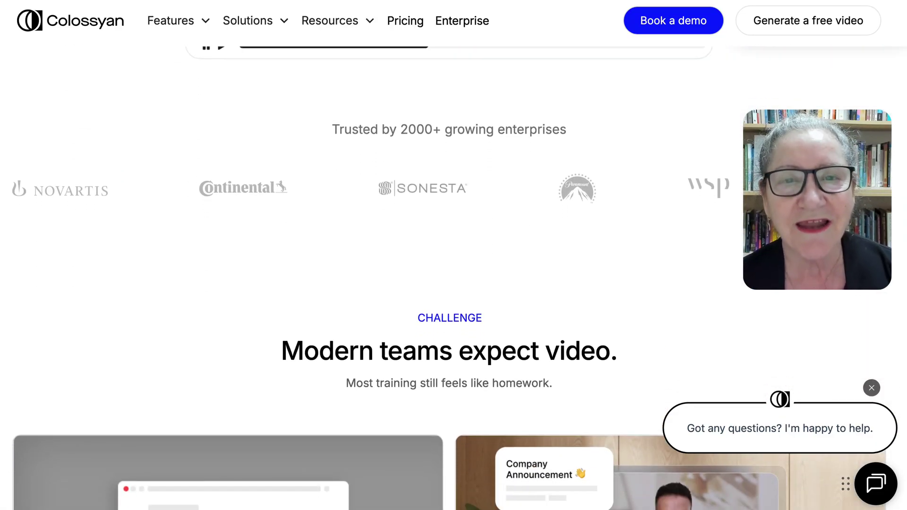
scroll(453, 255, "down", 5)
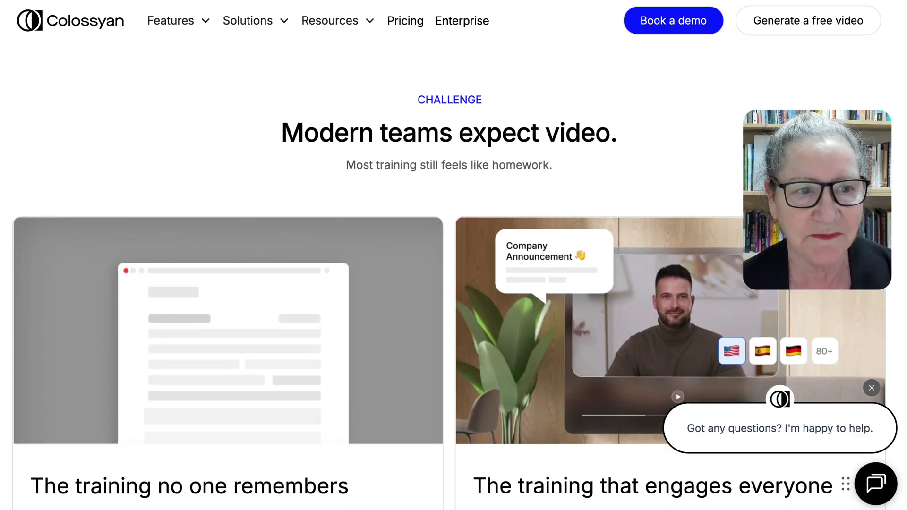
scroll(454, 255, "down", 6)
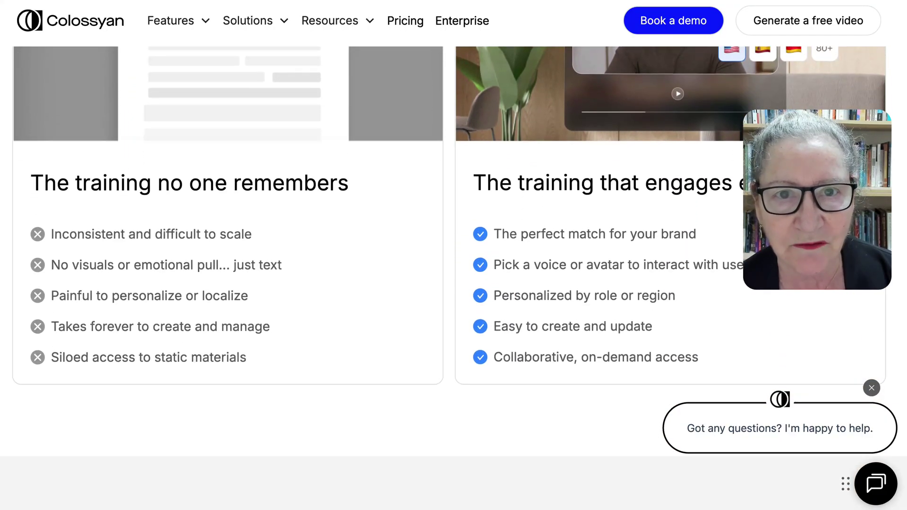
scroll(454, 255, "down", 6)
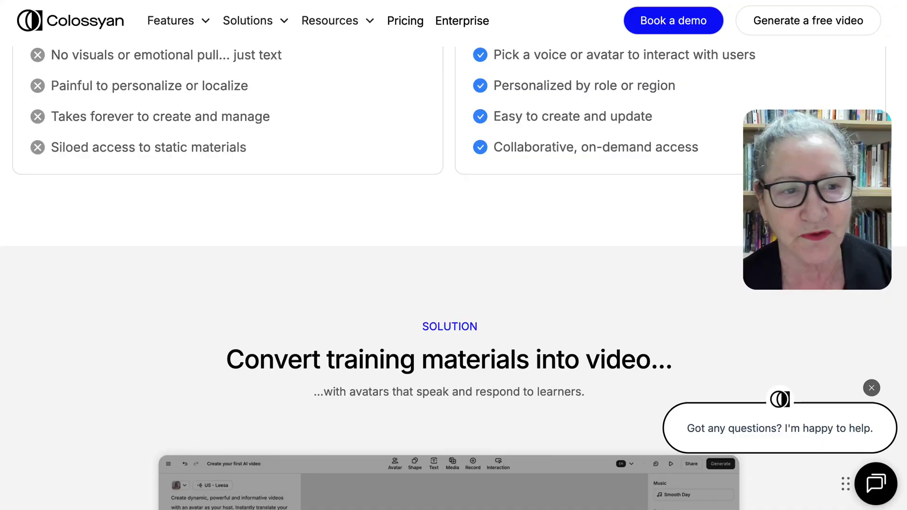
scroll(453, 255, "down", 4)
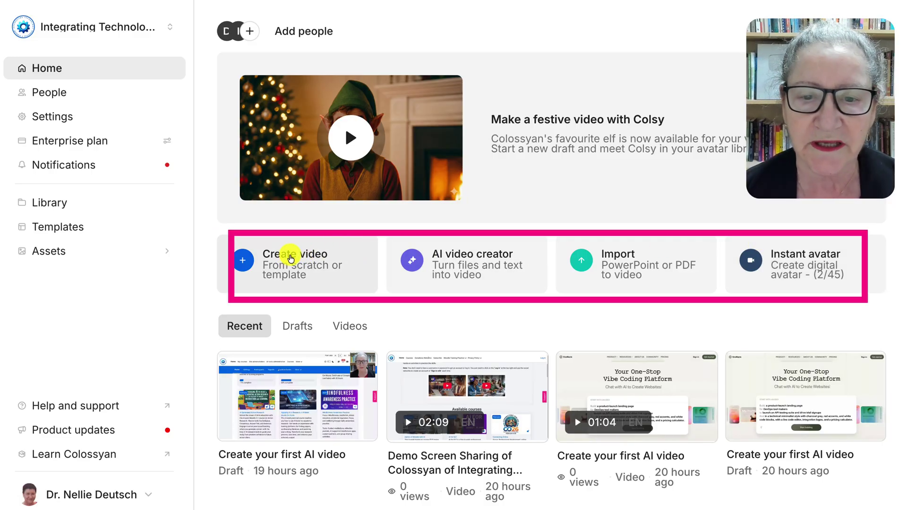
- Create the 'Create your first AI video' draft and delete Scene 1's avatar, title and logo
left_click(289, 259)
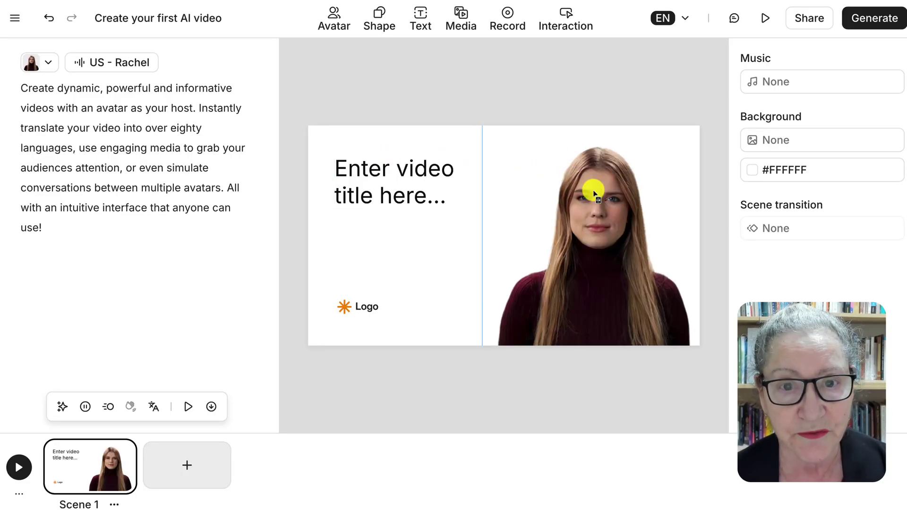
left_click(593, 189)
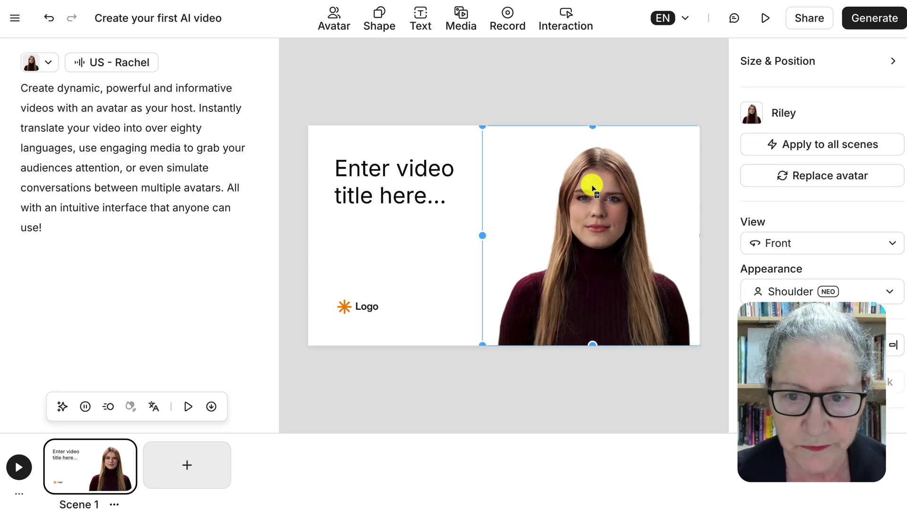
key("Delete")
left_click(391, 157)
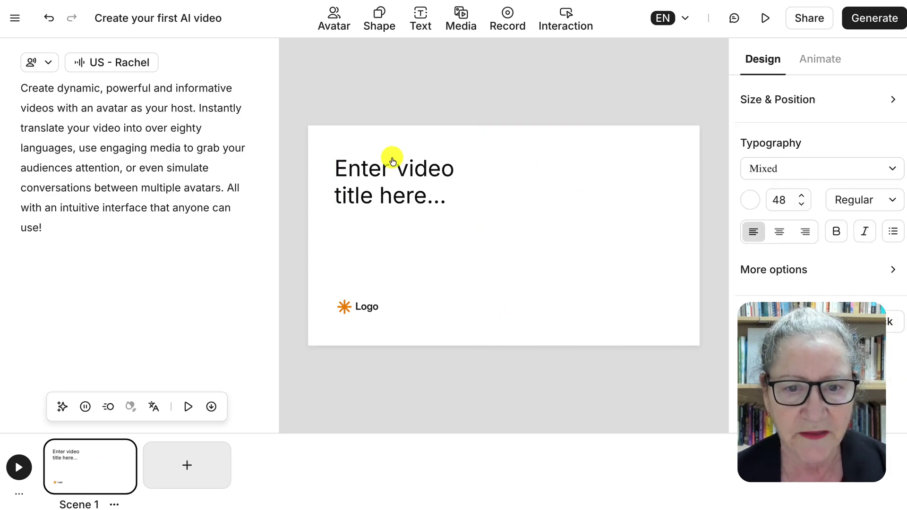
key("Delete")
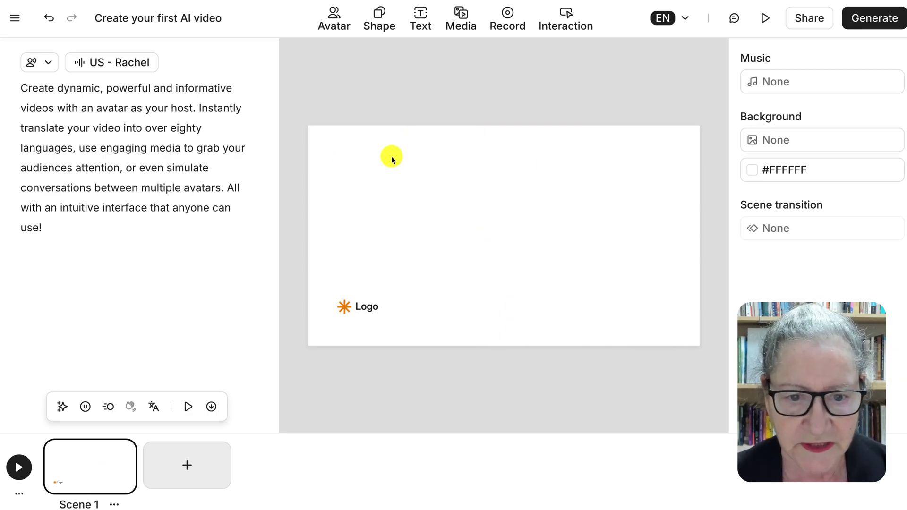
left_click(369, 295)
key("Delete")
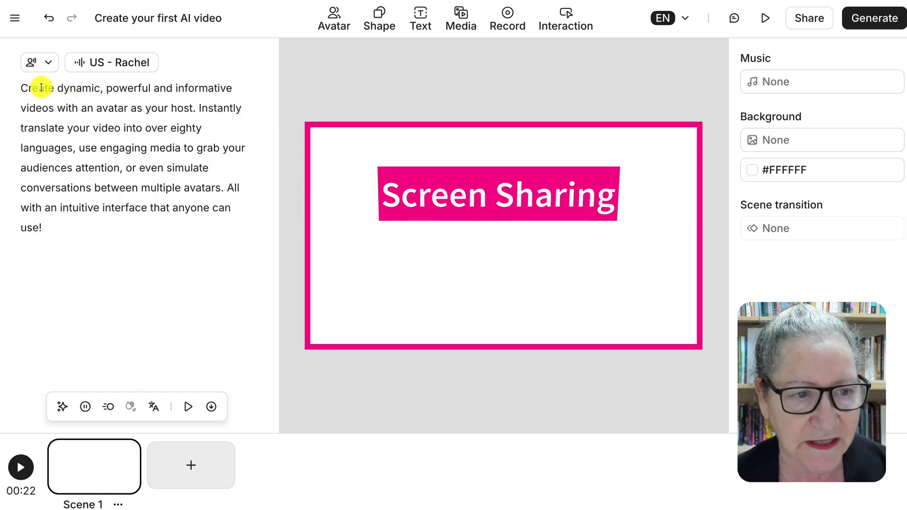
- Delete Scene 1's script text and switch the scene to Narration only
left_click_drag(20, 87, 111, 241)
key("BackSpace")
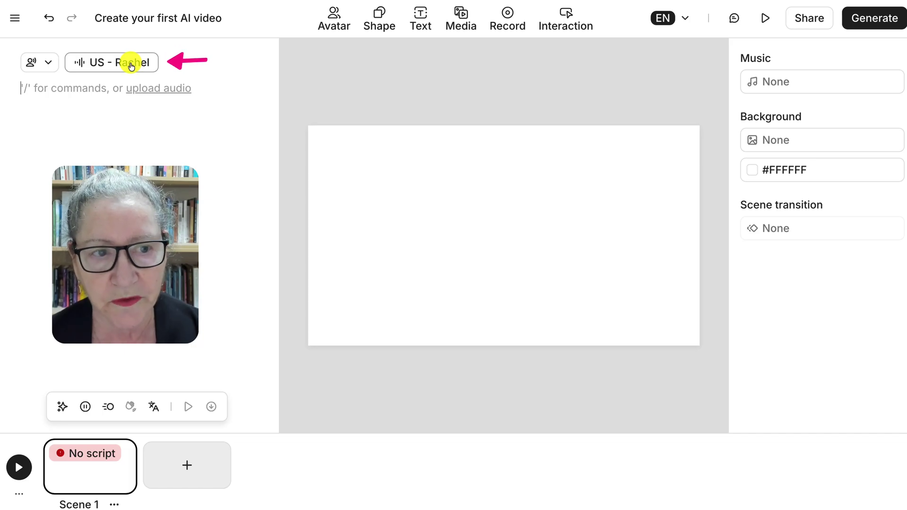
left_click(48, 62)
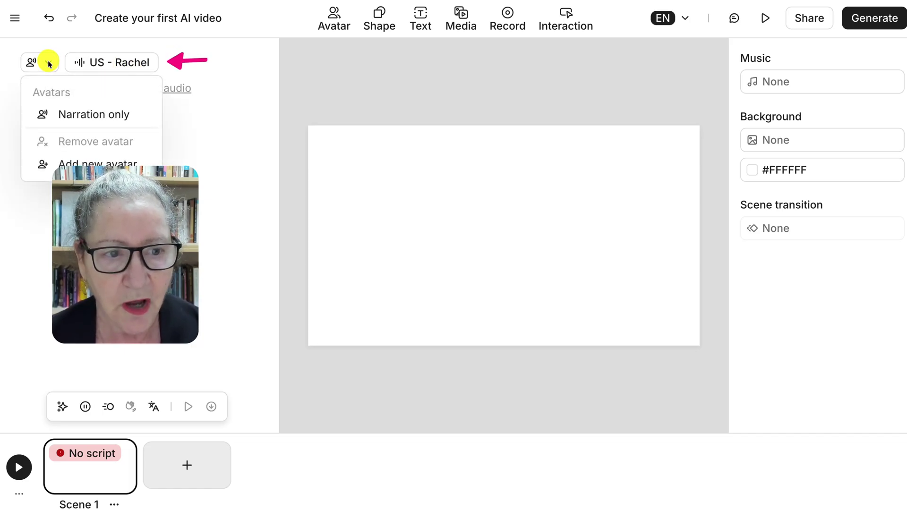
left_click(103, 115)
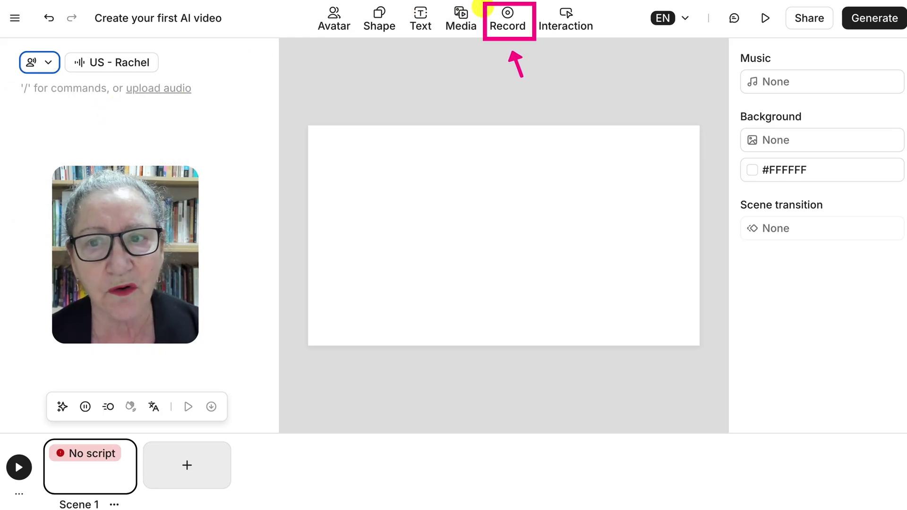
- Start a screen recording sharing the 'Home | Integrating Technology' Chrome tab
left_click(509, 19)
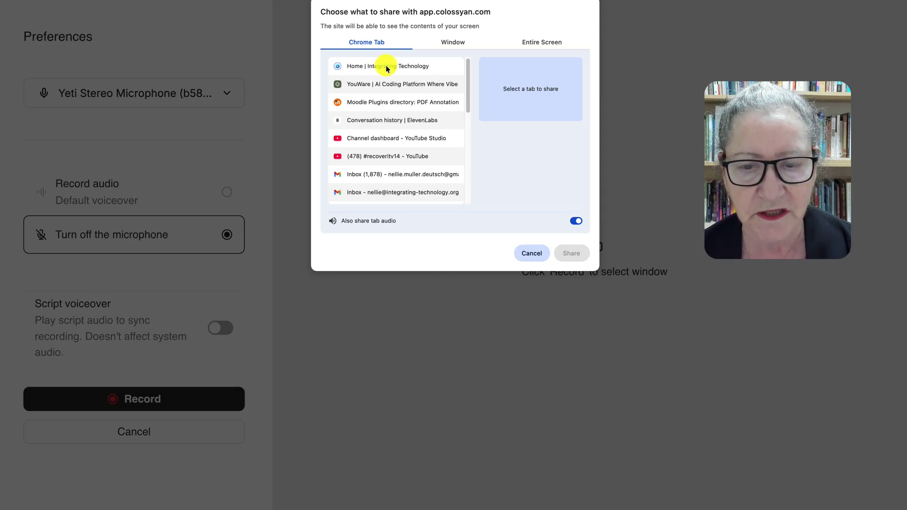
left_click(387, 69)
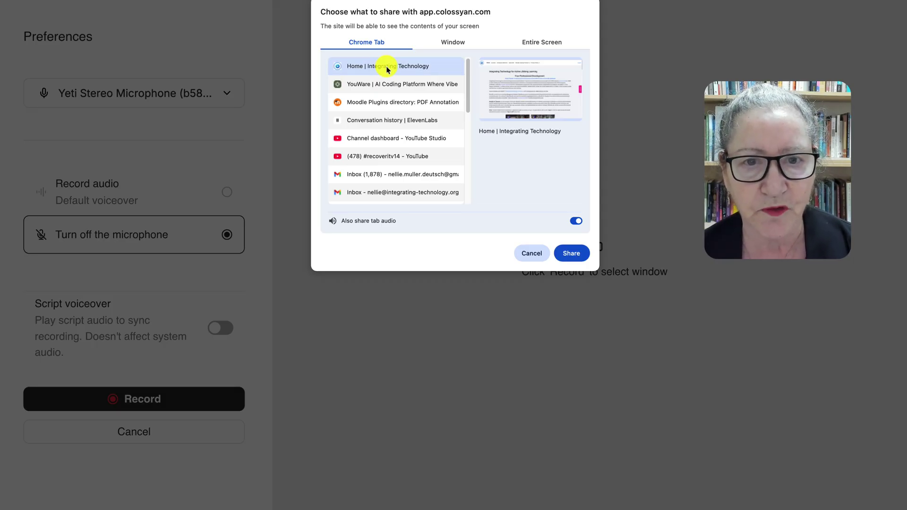
left_click(571, 254)
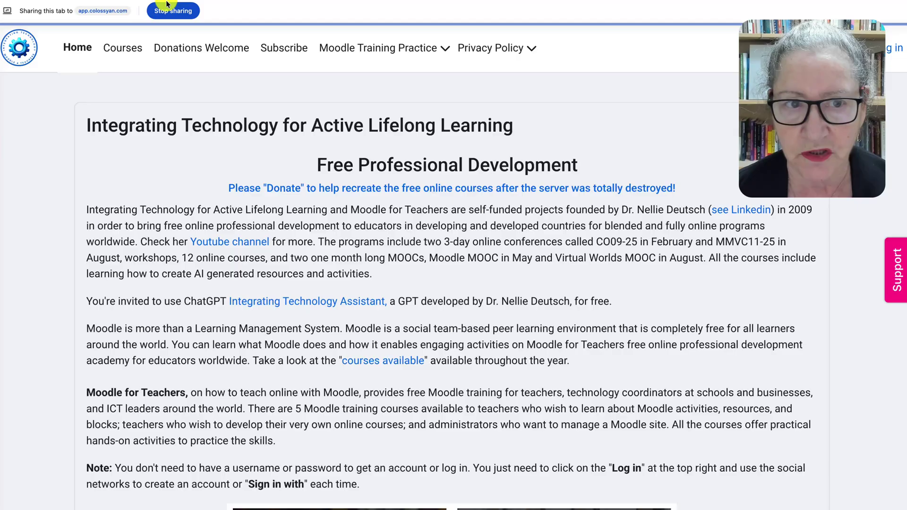
- Back in Colossyan, enable Record audio with the default microphone and start recording
left_click(109, 14)
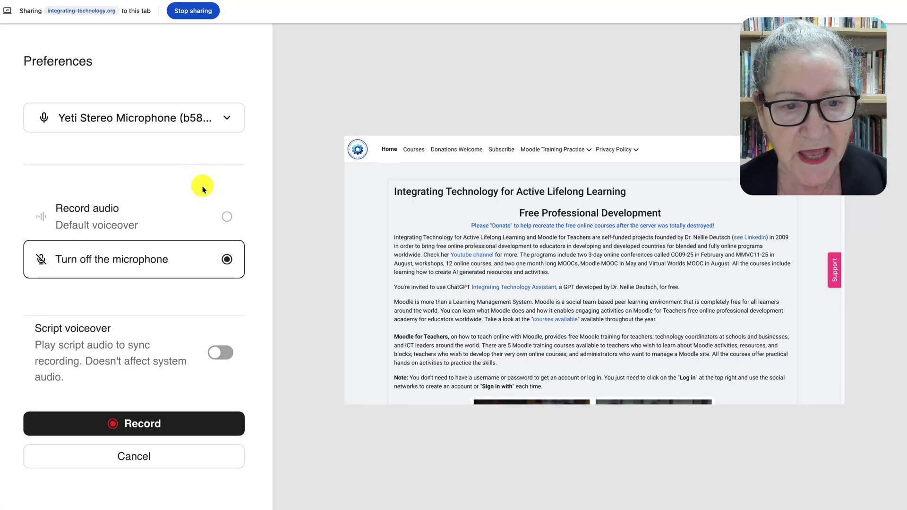
left_click(225, 217)
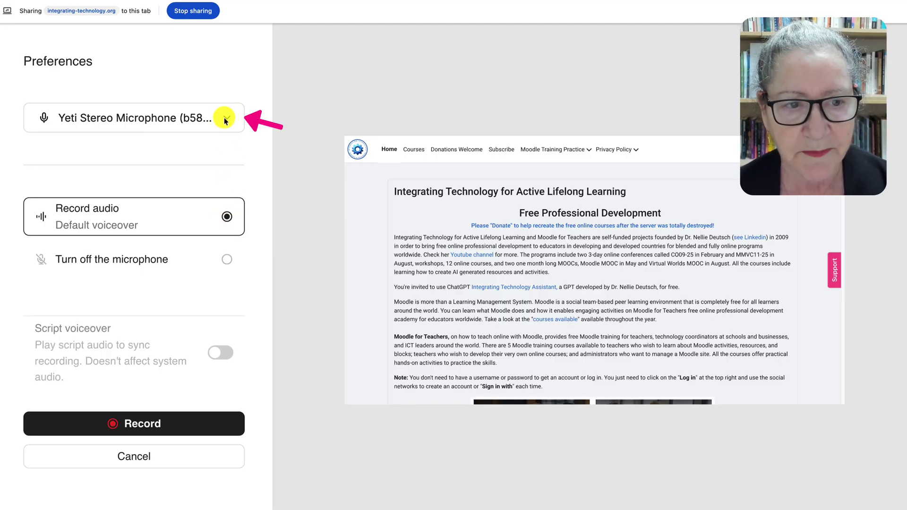
left_click(160, 423)
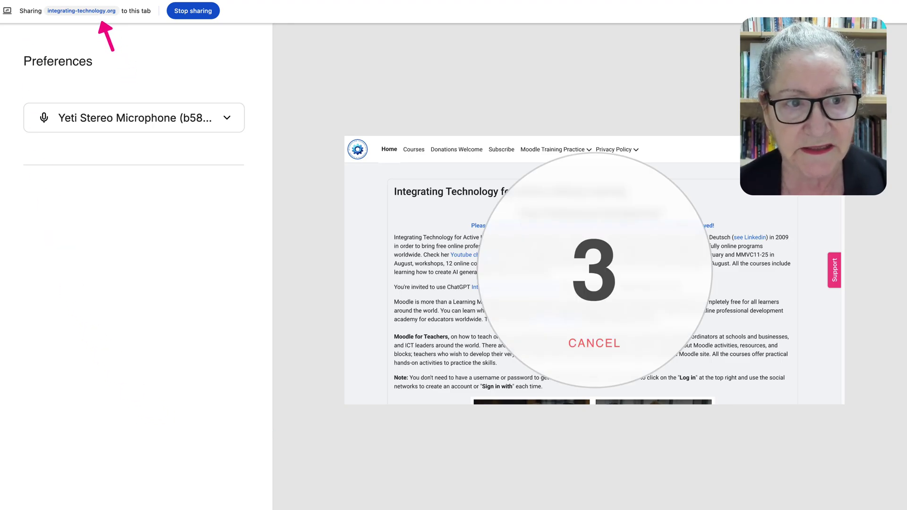
- Switch to the shared integrating-technology.org tab after the countdown
left_click(75, 12)
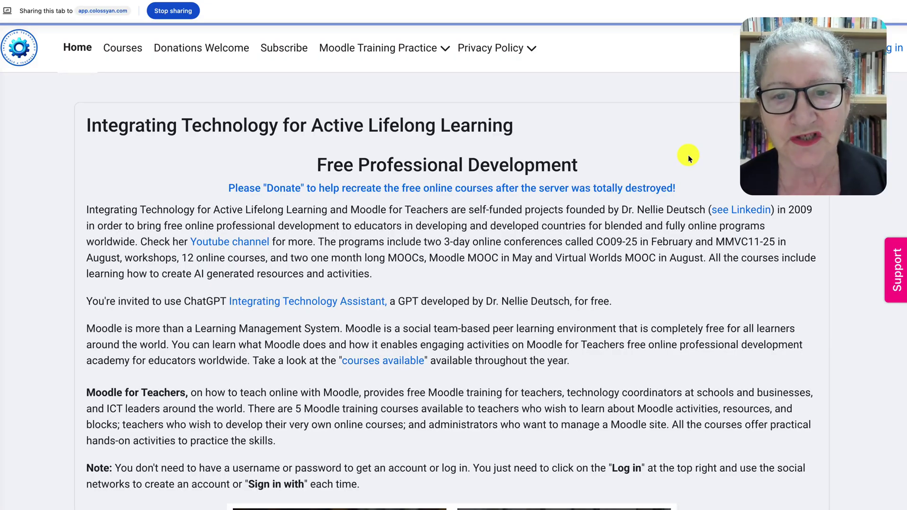
- Scroll the homepage through the Available courses cards down to the July and August courses
scroll(676, 157, "down", 6)
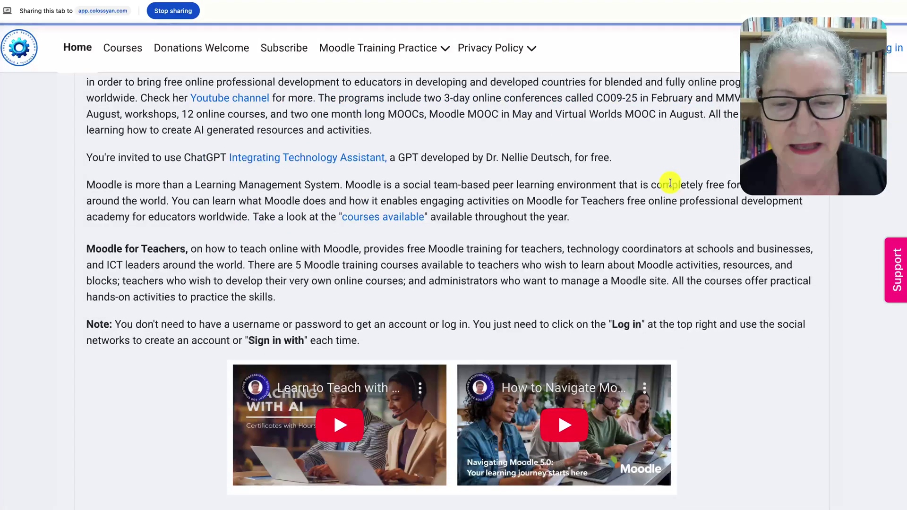
scroll(670, 184, "down", 5)
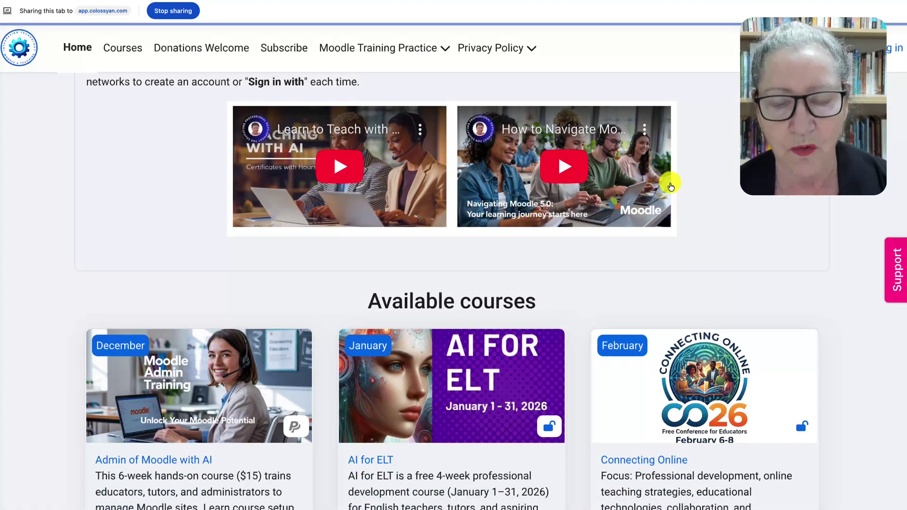
scroll(671, 186, "down", 2)
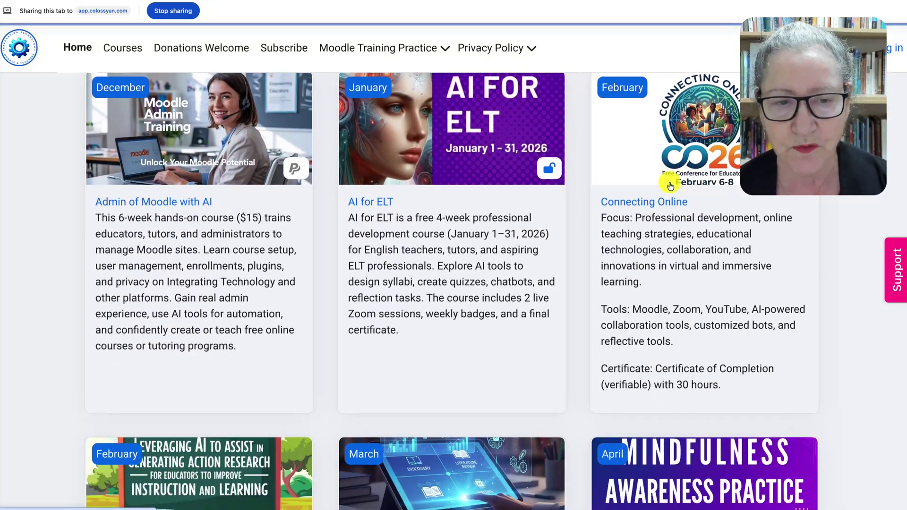
scroll(671, 185, "up", 1)
scroll(670, 186, "up", 1)
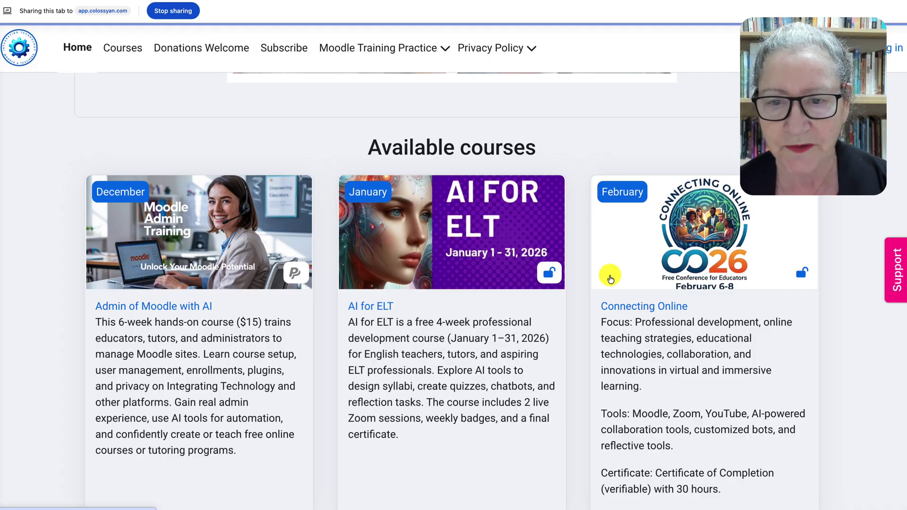
scroll(609, 274, "down", 3)
scroll(610, 274, "down", 5)
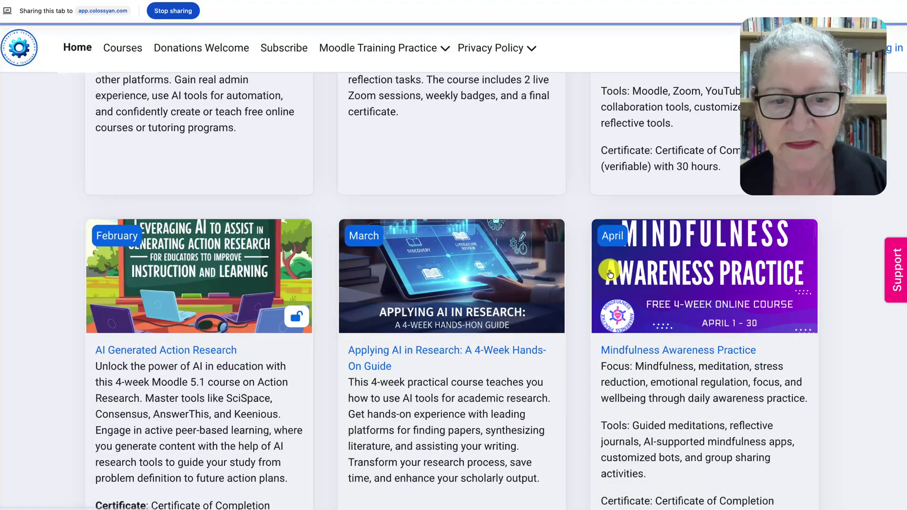
scroll(609, 270, "down", 2)
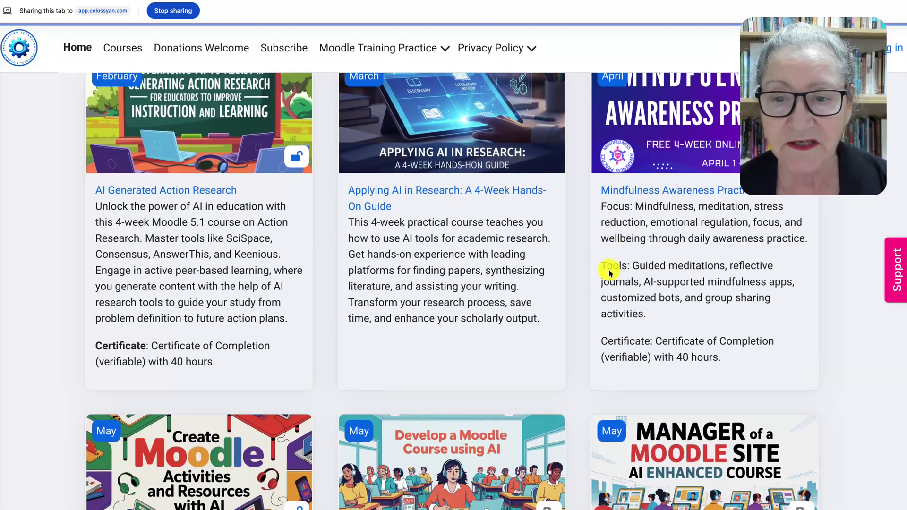
scroll(609, 270, "down", 1)
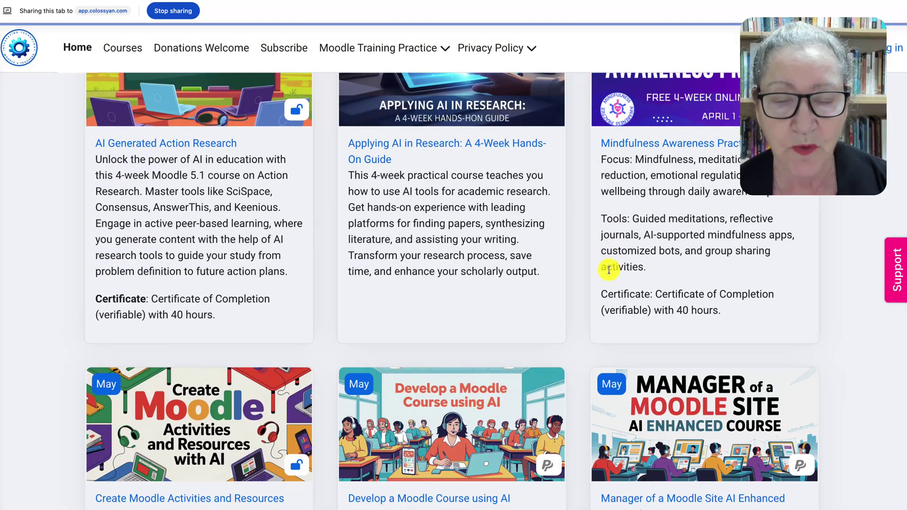
scroll(608, 270, "down", 1)
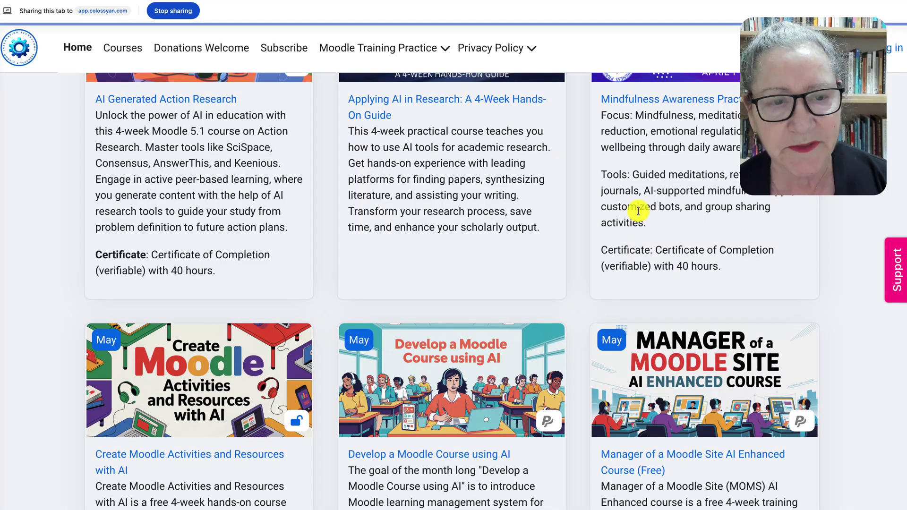
scroll(638, 211, "down", 1)
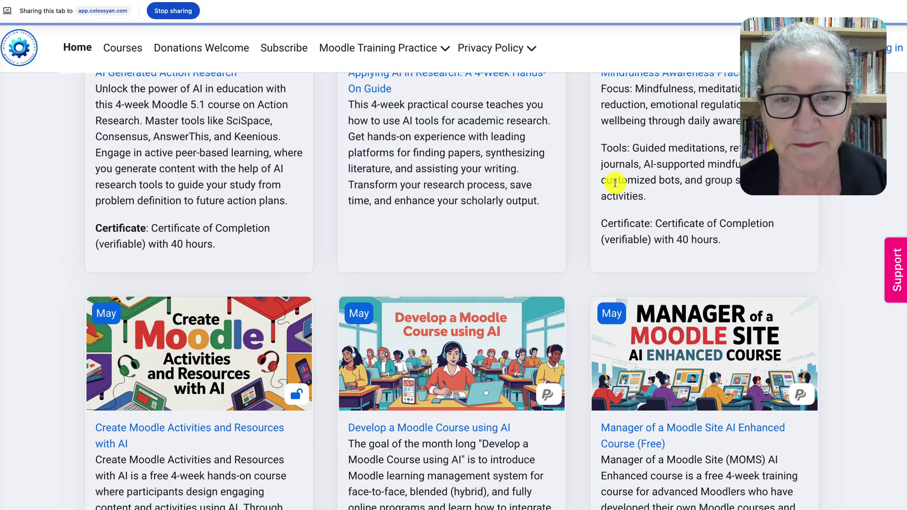
scroll(602, 208, "up", 5)
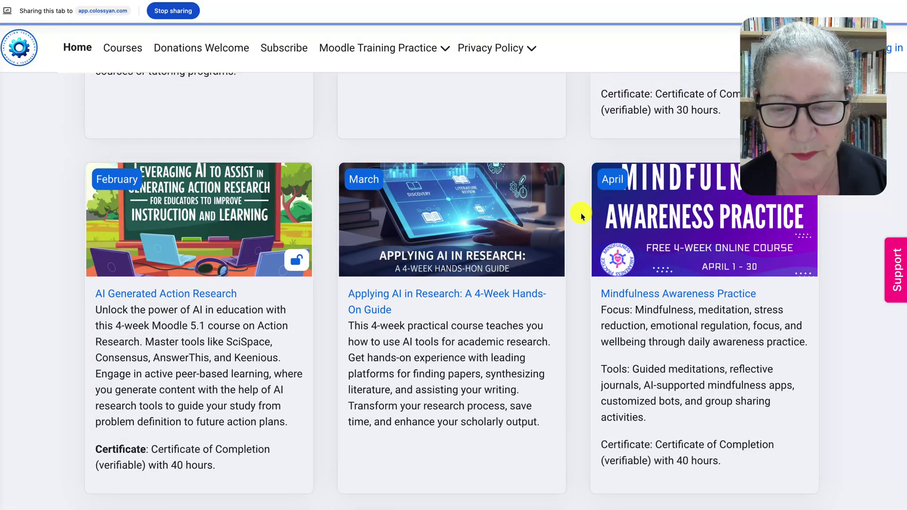
scroll(580, 213, "down", 6)
scroll(581, 214, "down", 7)
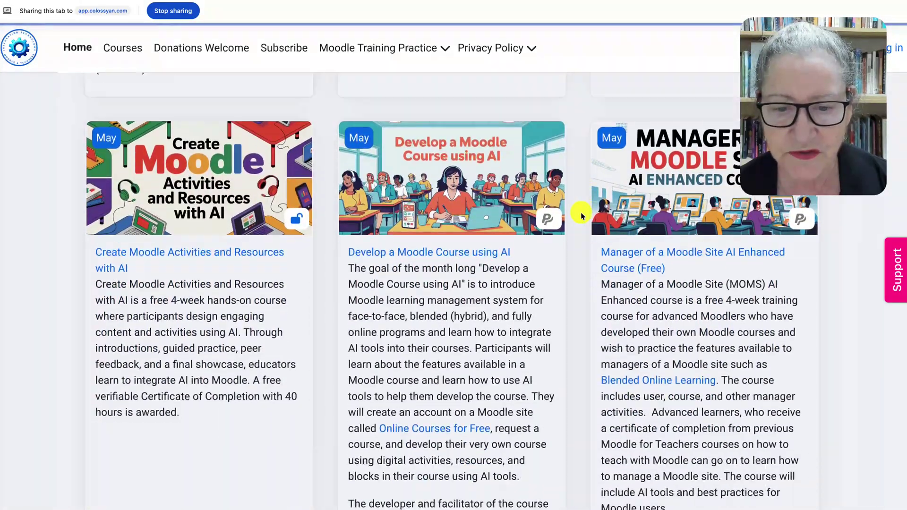
scroll(581, 215, "down", 5)
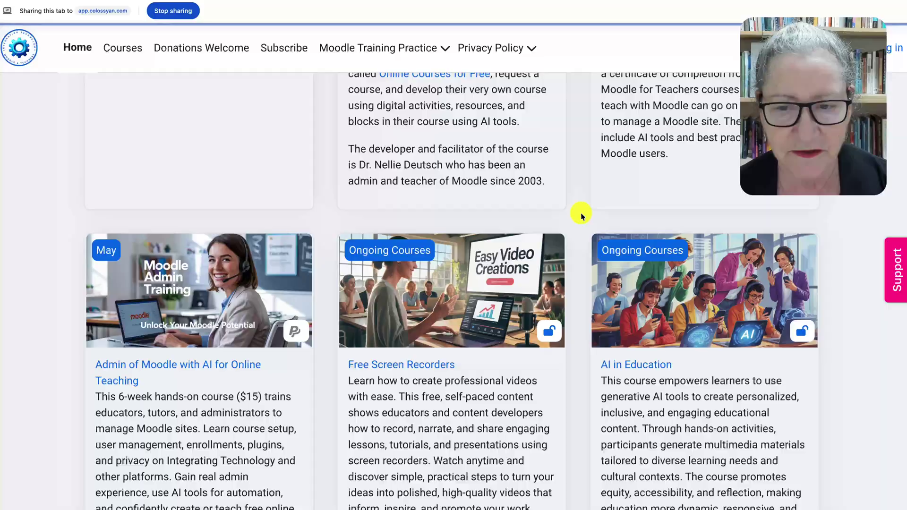
scroll(530, 225, "down", 2)
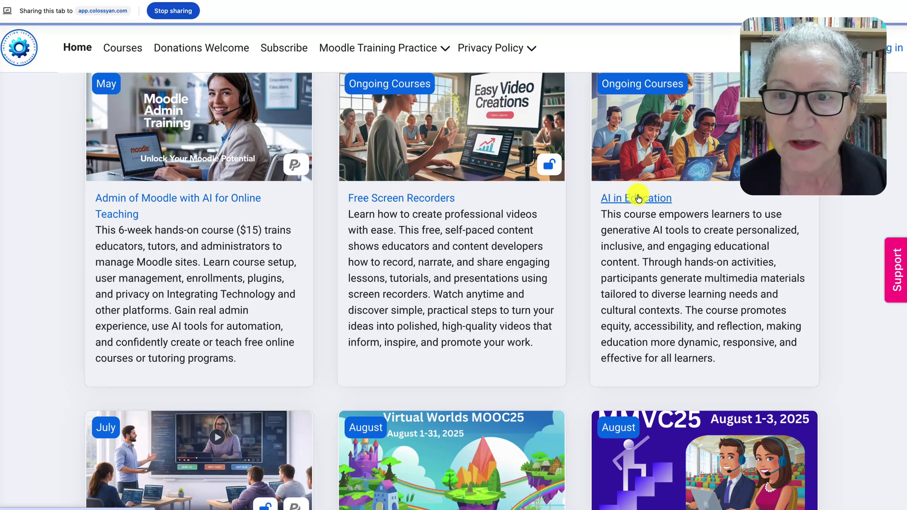
scroll(638, 199, "up", 1)
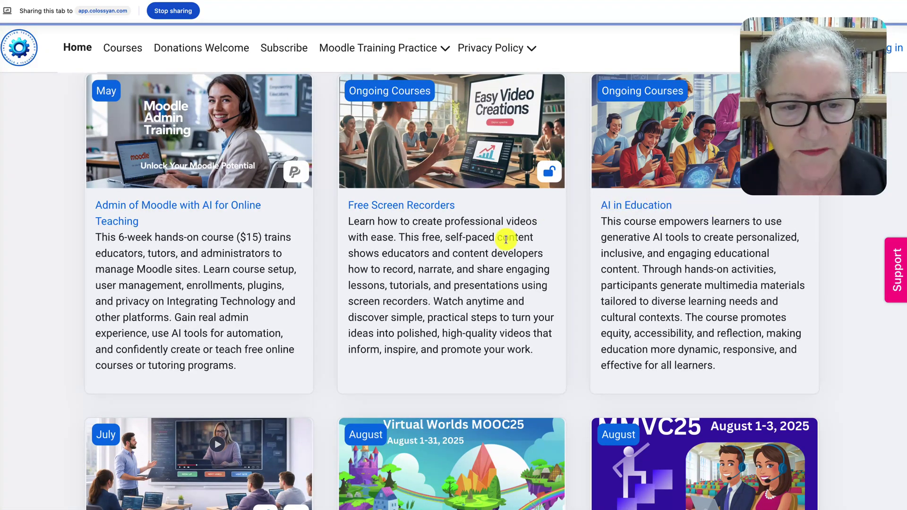
scroll(386, 250, "down", 1)
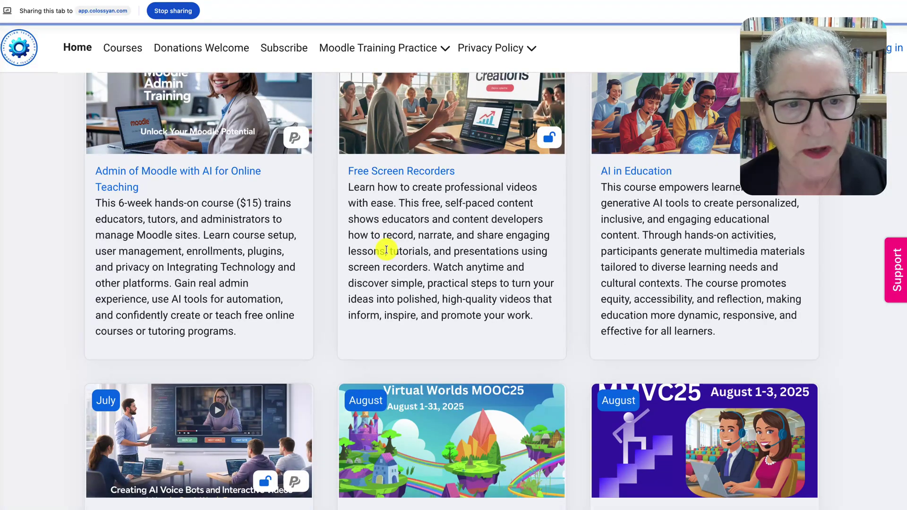
scroll(386, 250, "up", 1)
scroll(386, 250, "down", 1)
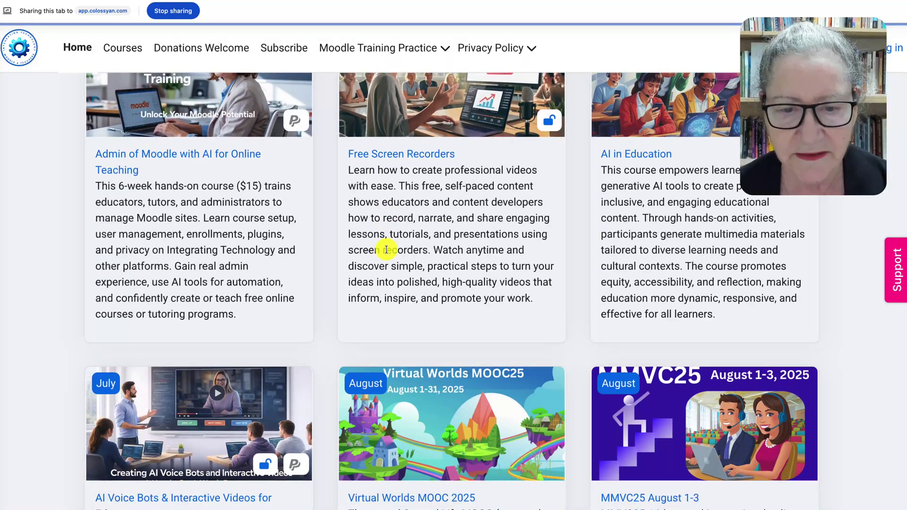
scroll(387, 249, "up", 5)
scroll(387, 251, "up", 7)
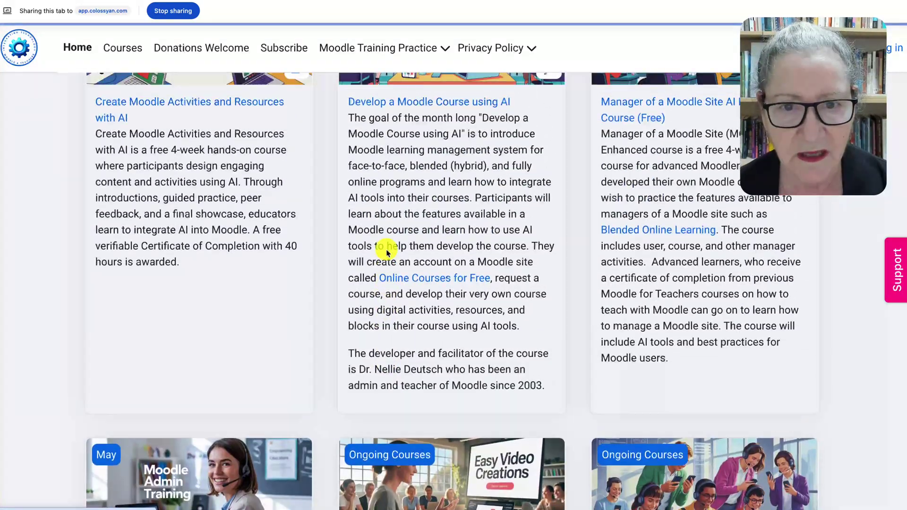
scroll(387, 250, "up", 4)
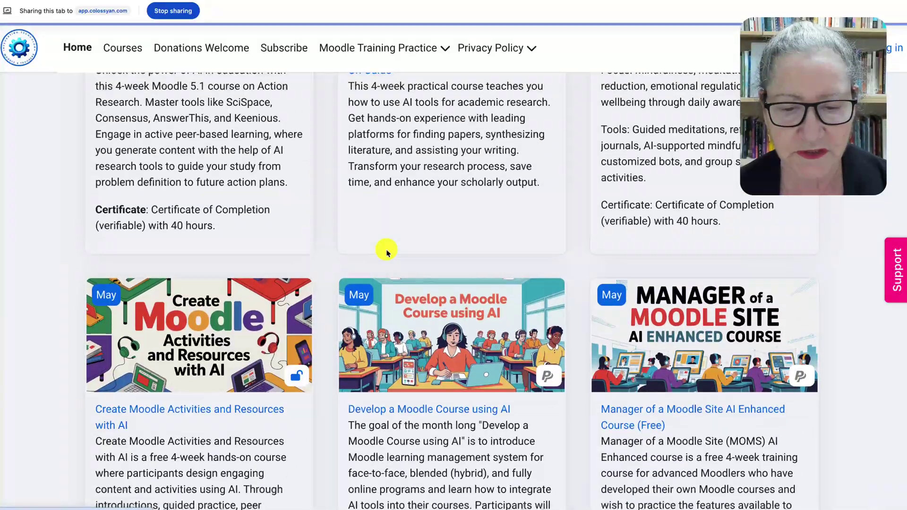
scroll(386, 249, "down", 10)
scroll(387, 251, "down", 8)
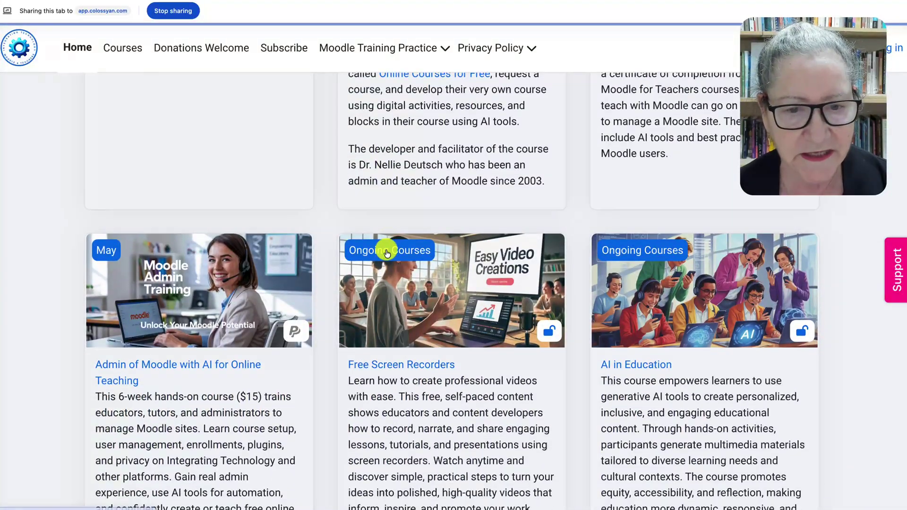
scroll(386, 249, "down", 3)
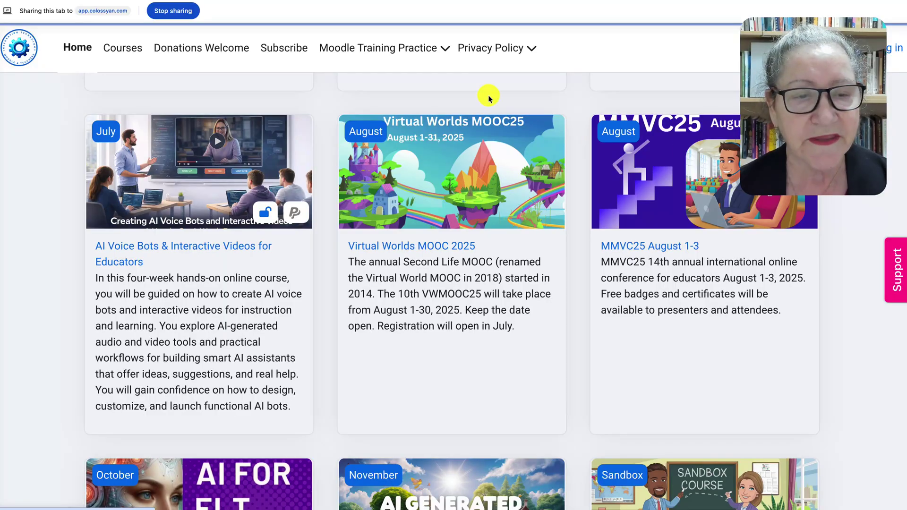
- Stop the screen recording in Colossyan and play it back for review
left_click(111, 17)
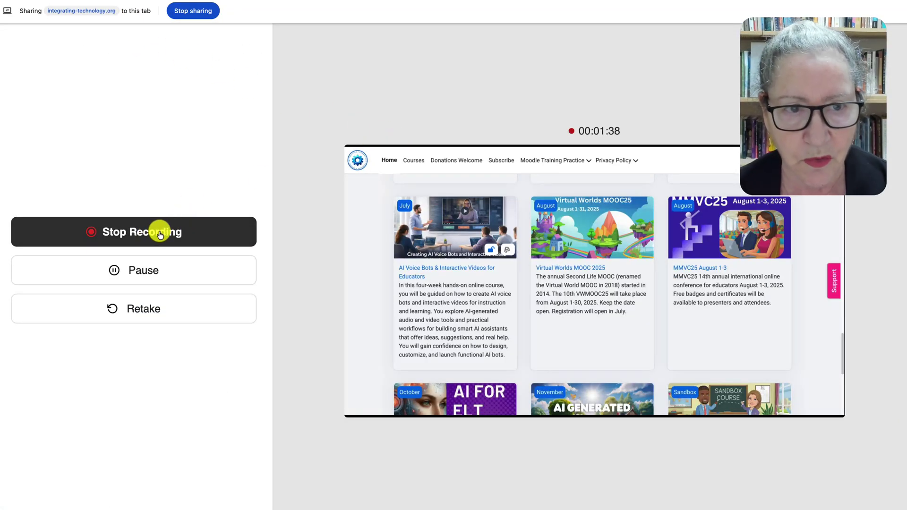
left_click(160, 233)
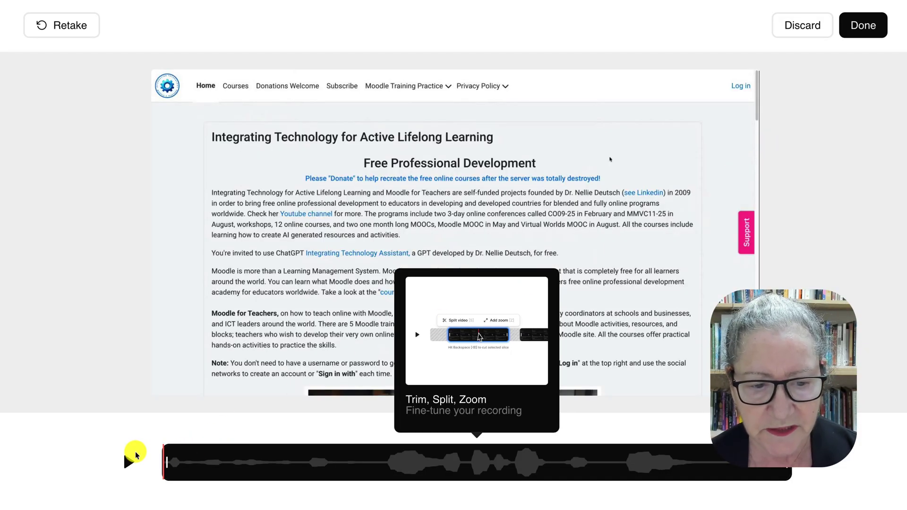
left_click(126, 460)
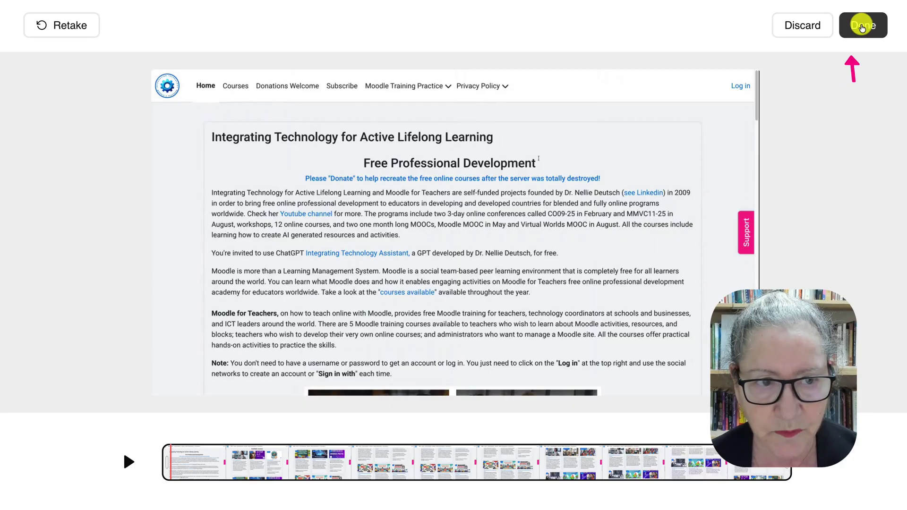
- Accept the recording into Scene 1 of the draft and view the Interaction panel
left_click(861, 26)
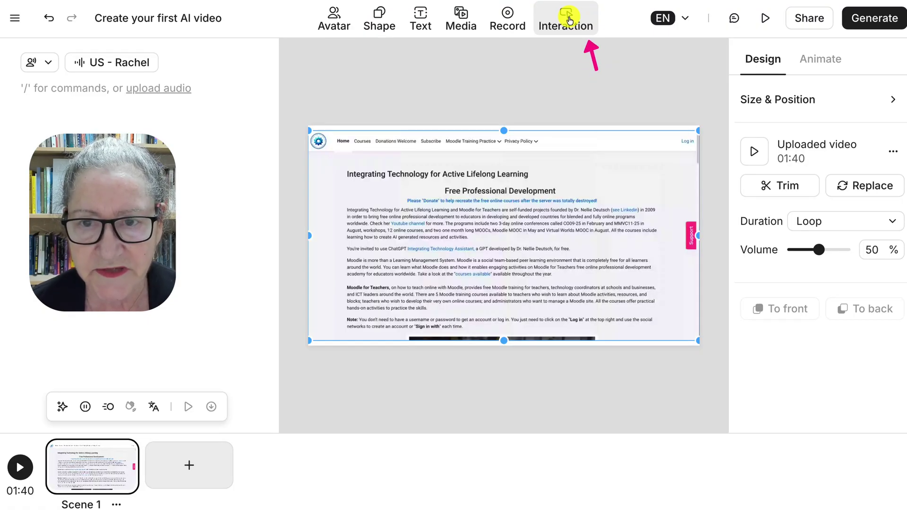
left_click(569, 20)
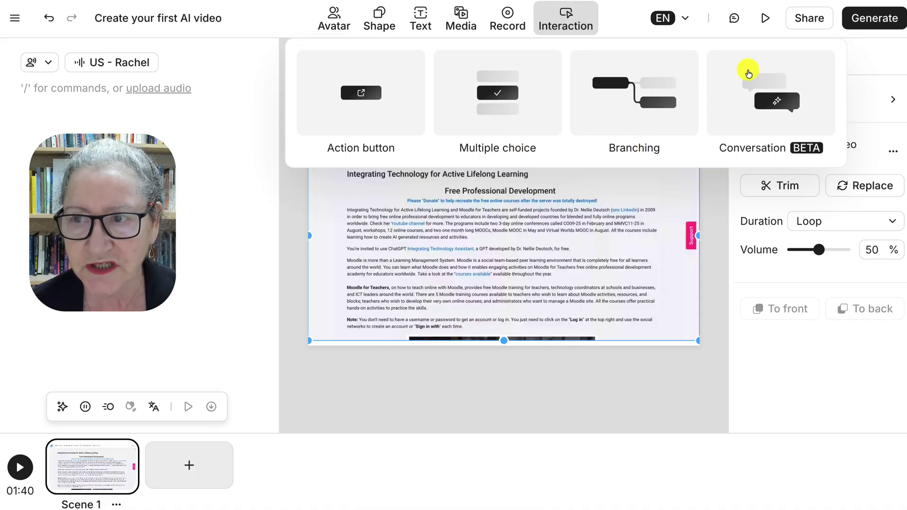
- Generate the 01:40 'Integrating Technology' video and review its download formats and exit options
left_click(862, 18)
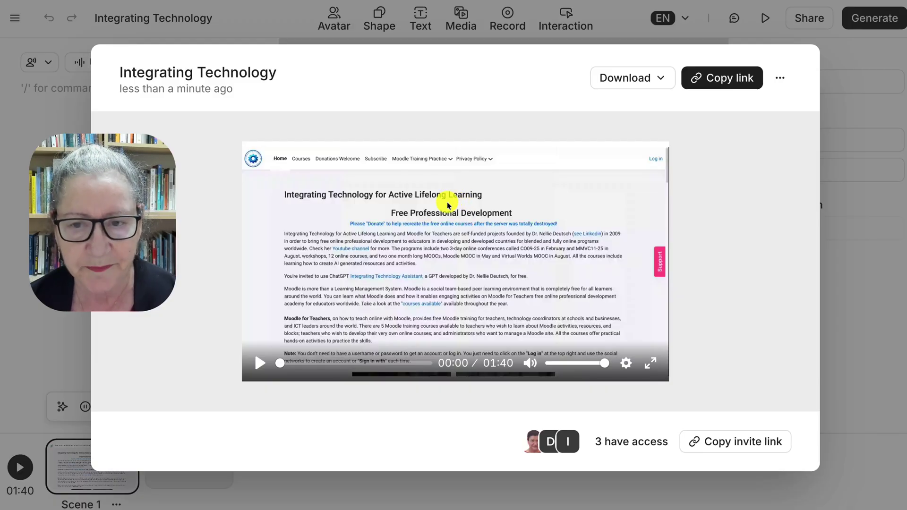
left_click(643, 79)
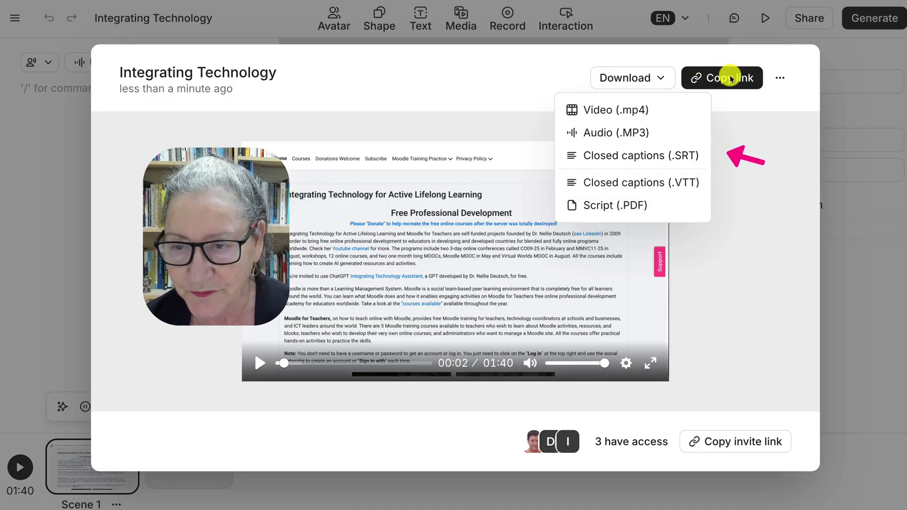
left_click(779, 80)
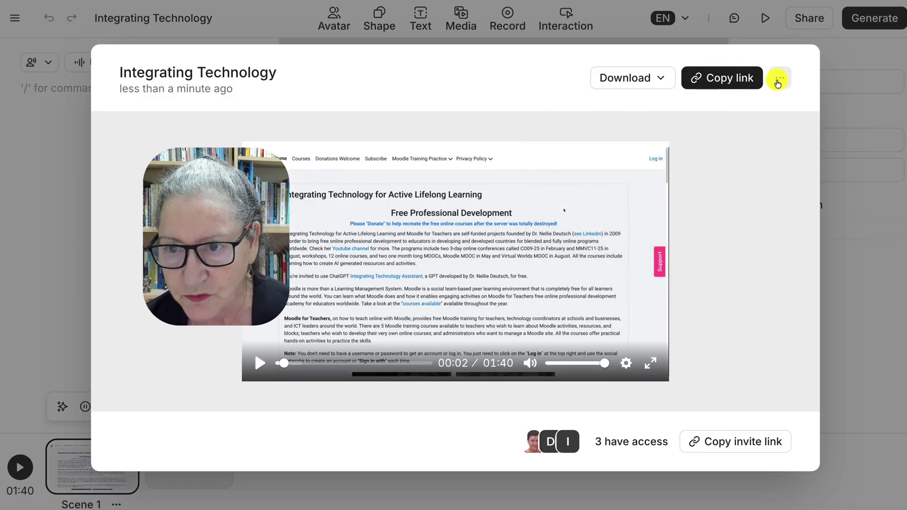
left_click(779, 81)
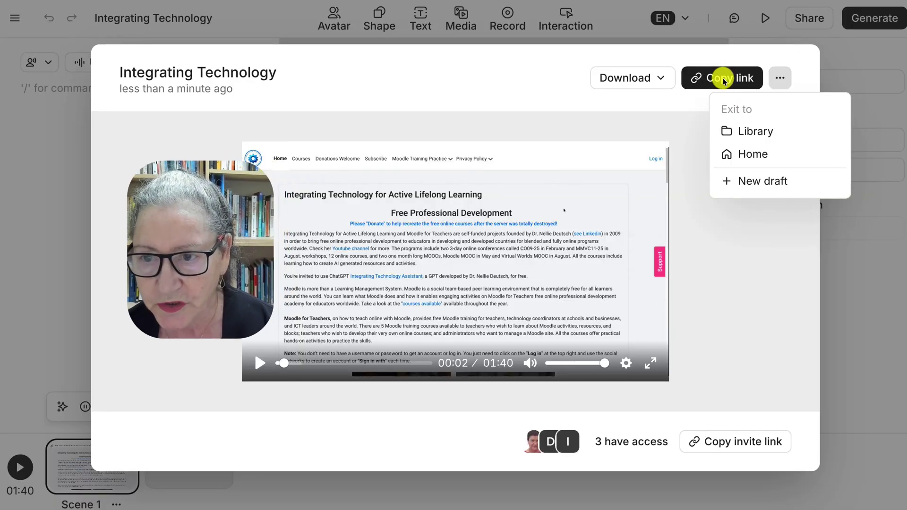
- Exit to the home dashboard and find the 01:40 'Integrating Technology' video under Recent
left_click(746, 159)
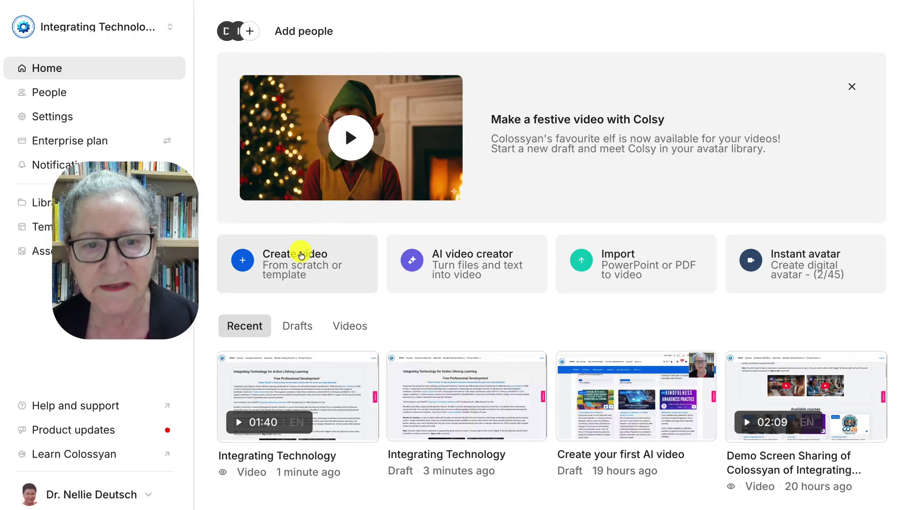
mouse_move(312, 361)
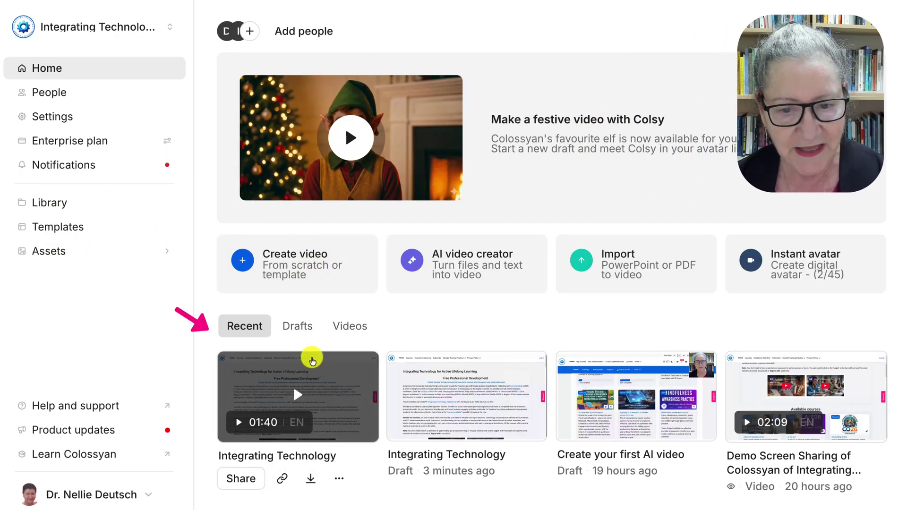
scroll(312, 360, "down", 2)
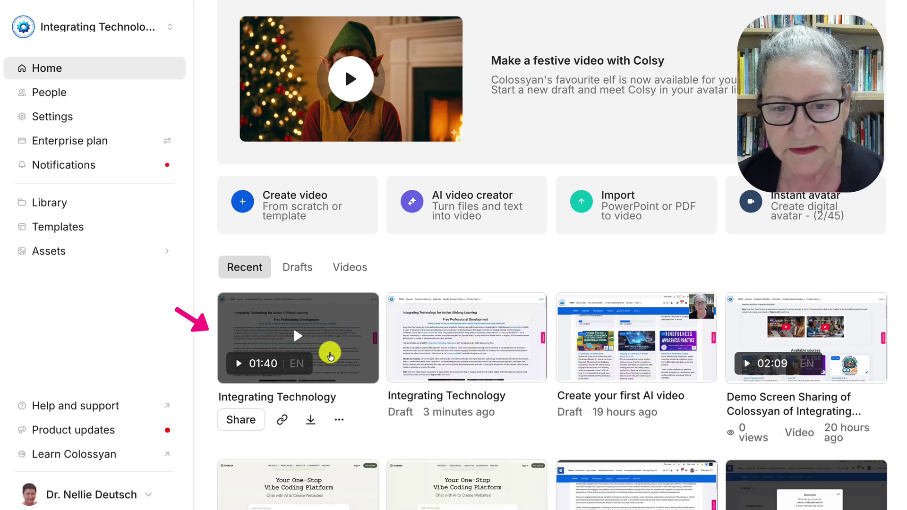
mouse_move(441, 395)
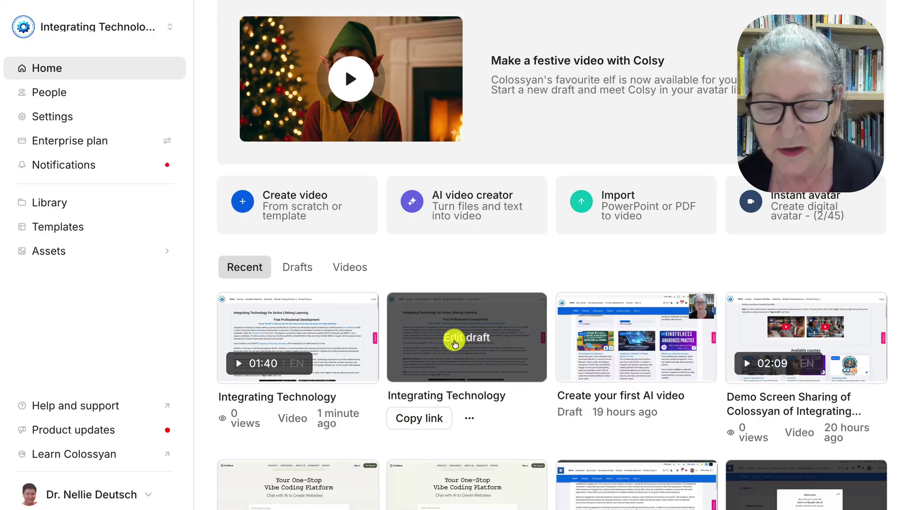
mouse_move(361, 348)
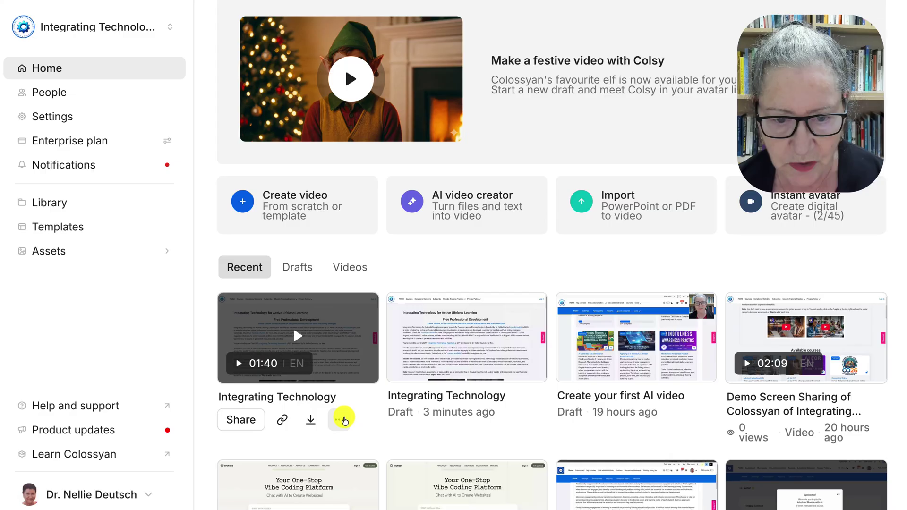
left_click(340, 419)
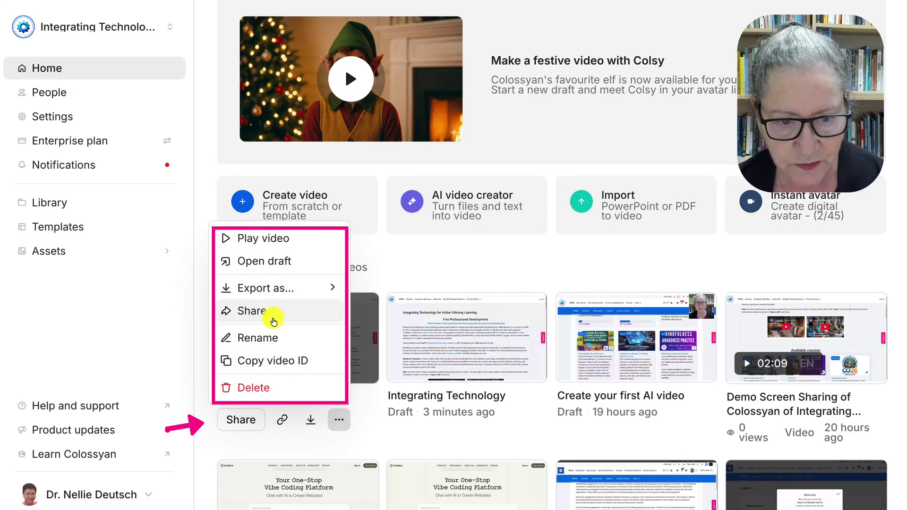
left_click(240, 418)
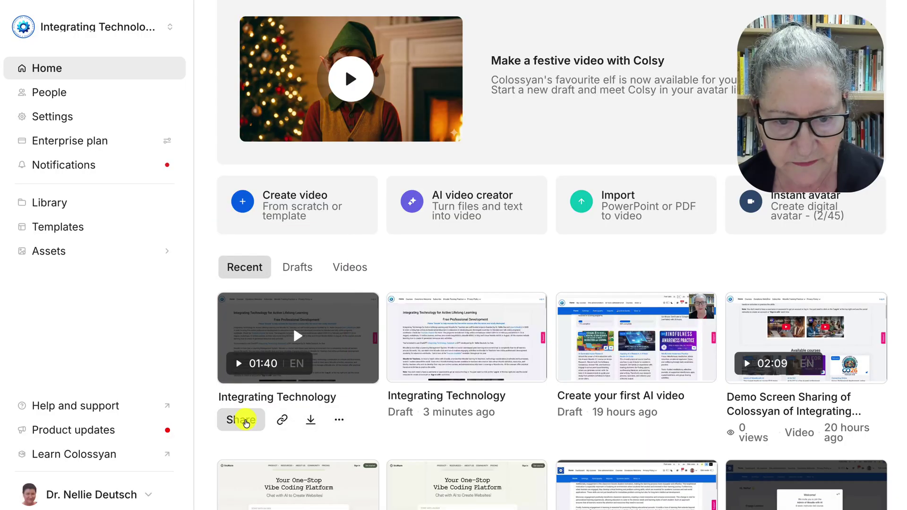
left_click(241, 419)
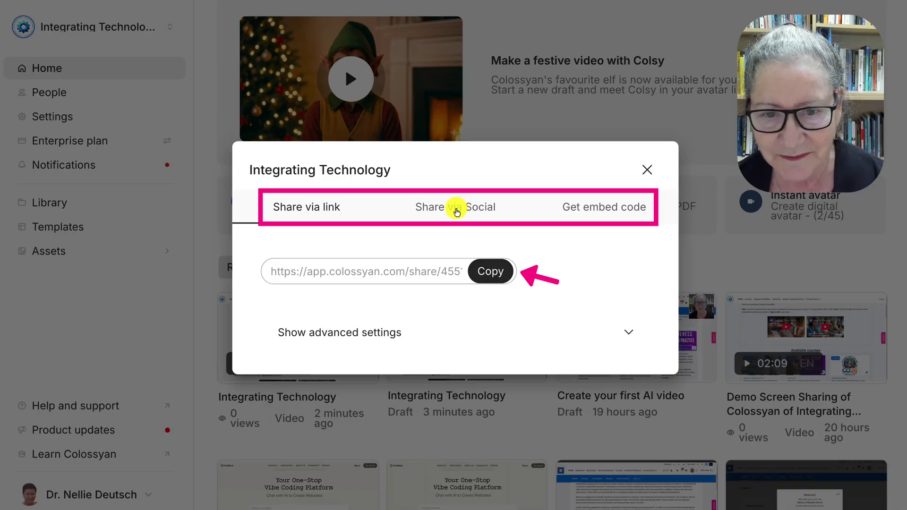
left_click(456, 211)
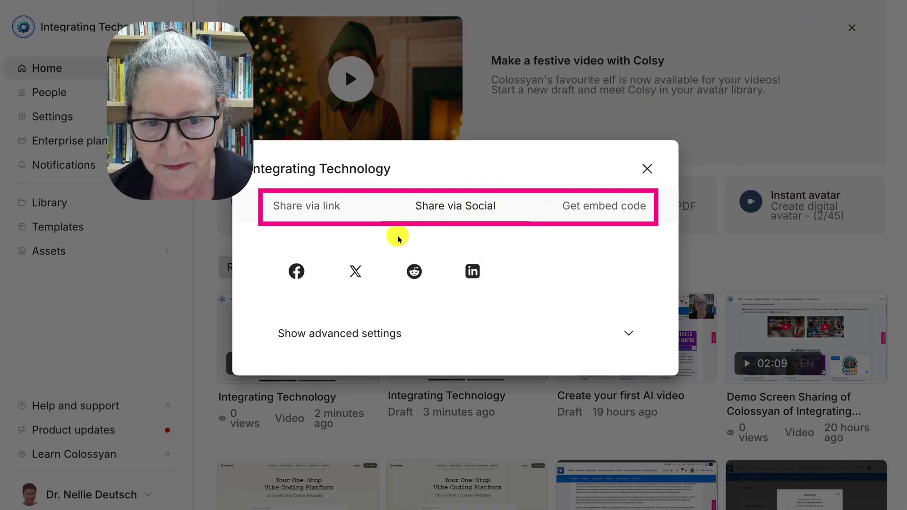
left_click(619, 205)
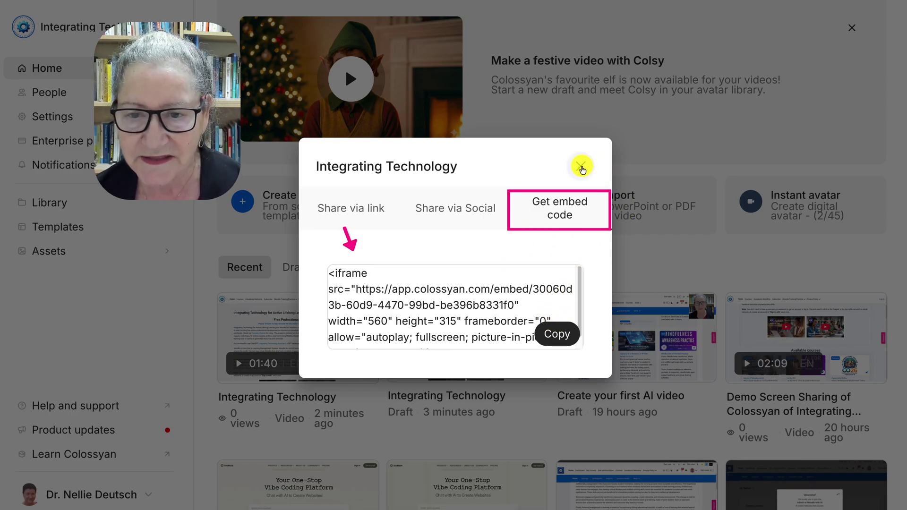
left_click(580, 166)
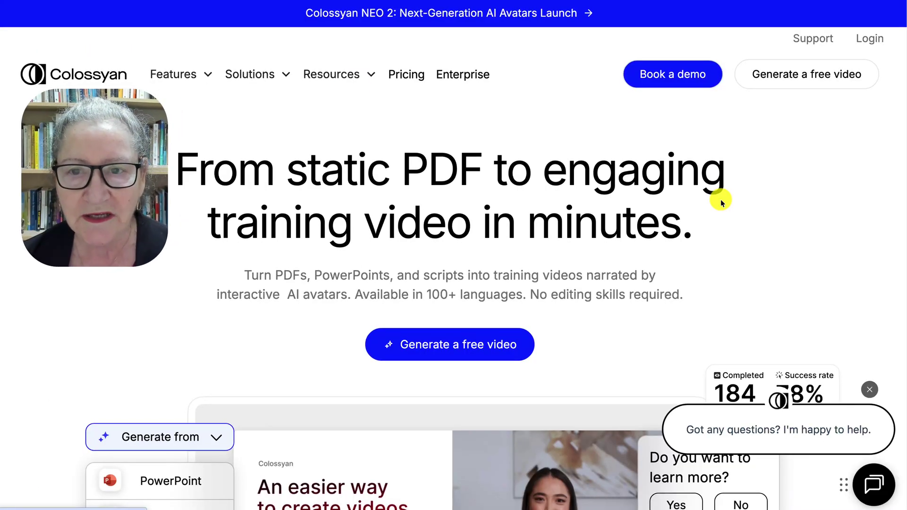
- Scroll the Colossyan landing page and close the help chat popup
scroll(719, 197, "down", 1)
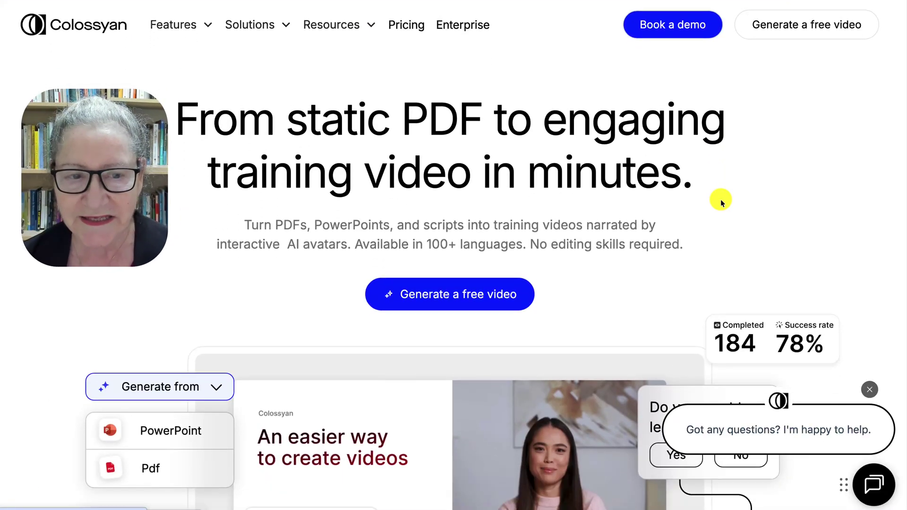
scroll(721, 202, "down", 2)
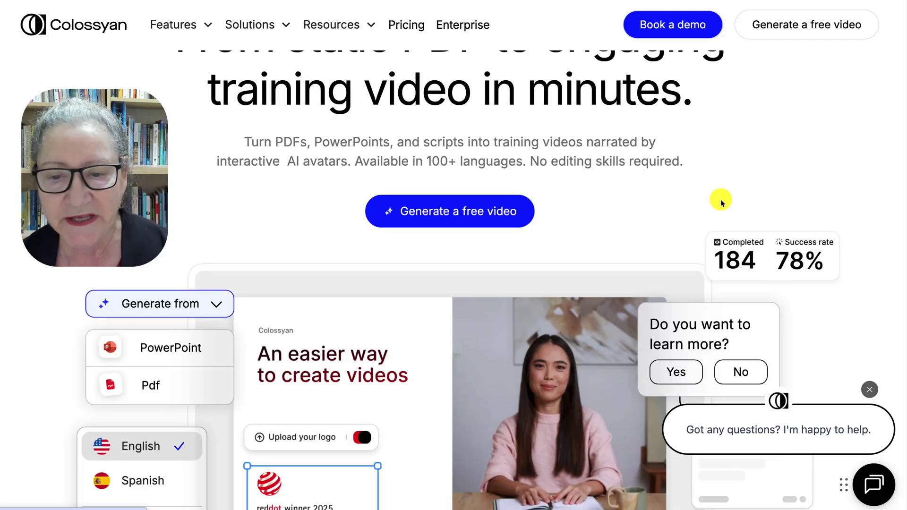
left_click(873, 392)
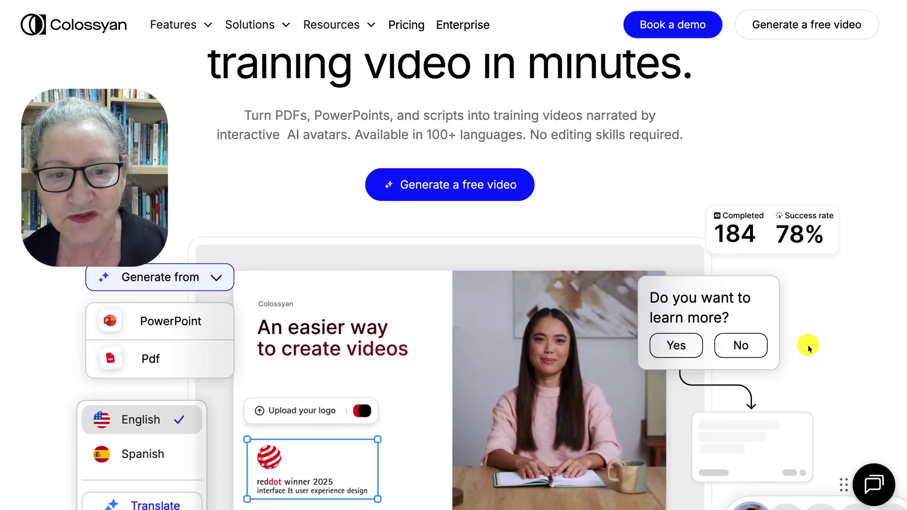
scroll(796, 316, "down", 1)
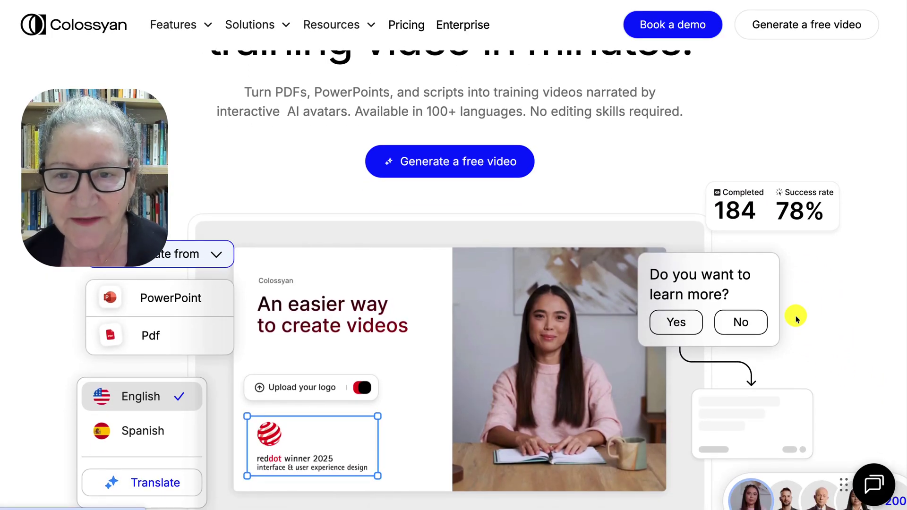